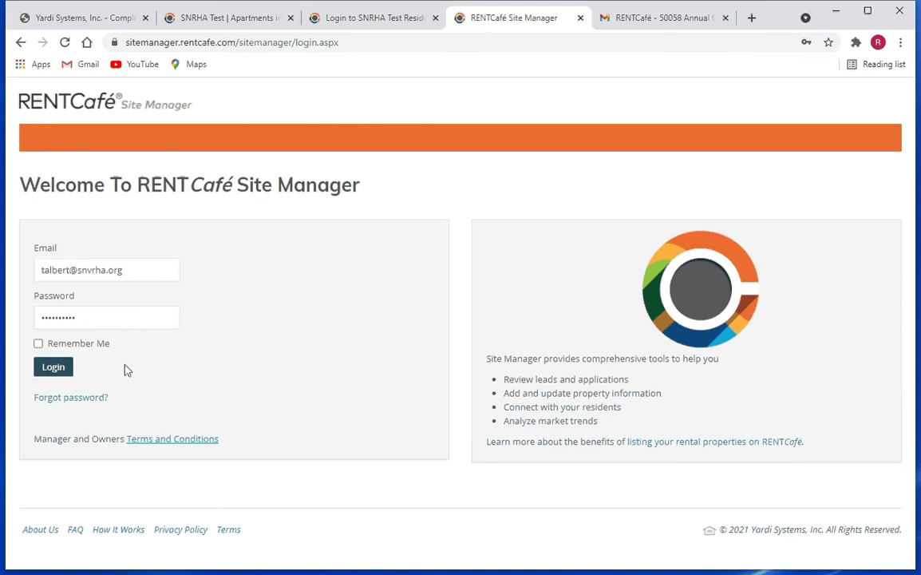
# Log in to Site Manager and open the Landlord User Management page
pyautogui.click(61, 366)
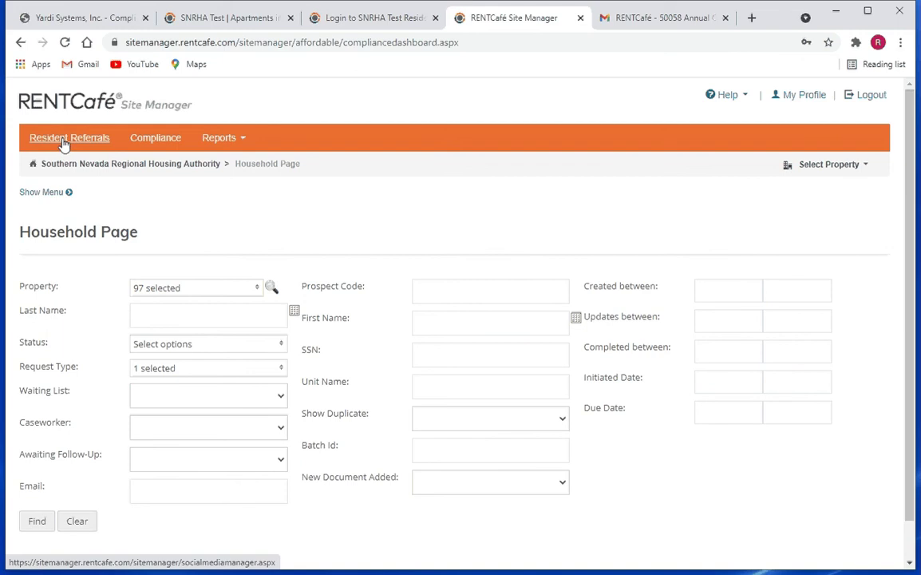
pyautogui.click(43, 194)
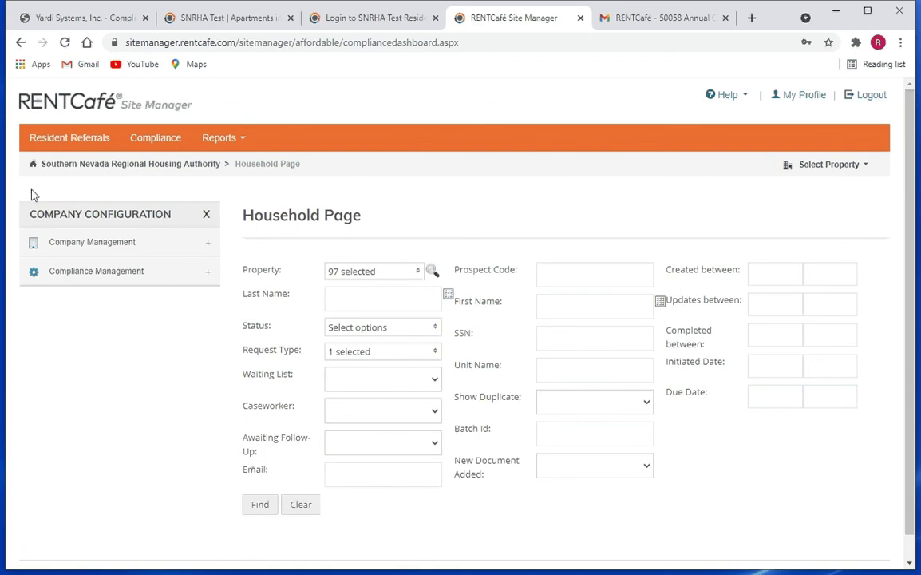
pyautogui.click(77, 276)
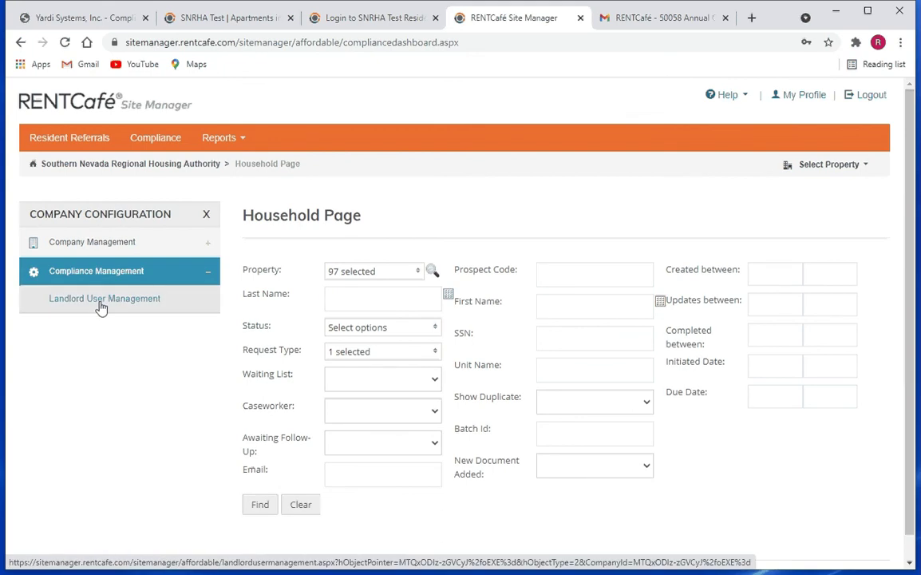
pyautogui.click(102, 302)
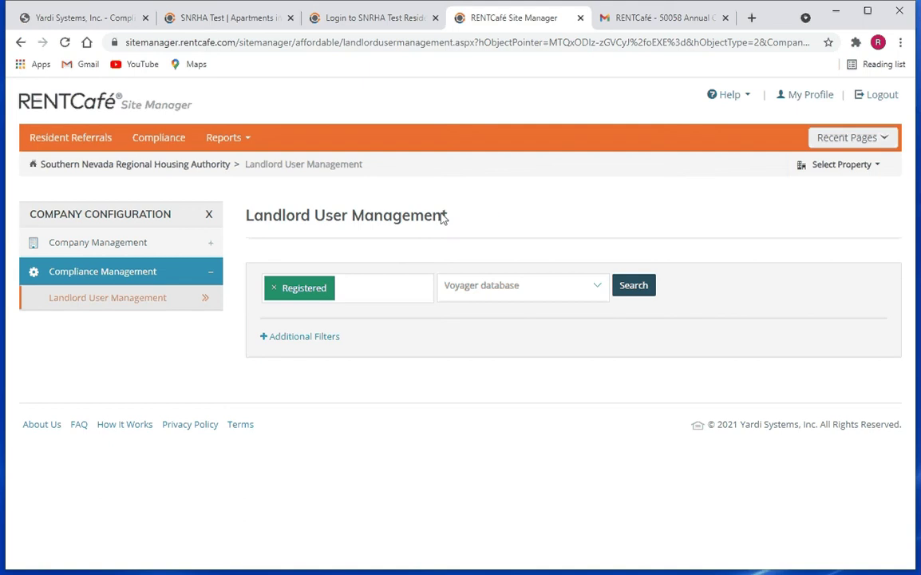
# View the Applicant, Resident, & Manager User Management page, and return to Landlord User Management
pyautogui.click(114, 247)
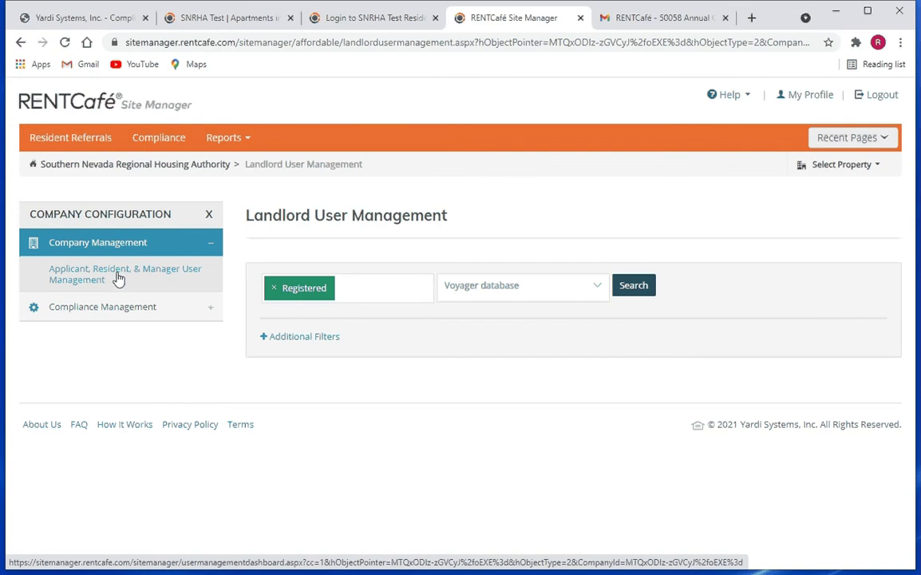
pyautogui.click(116, 278)
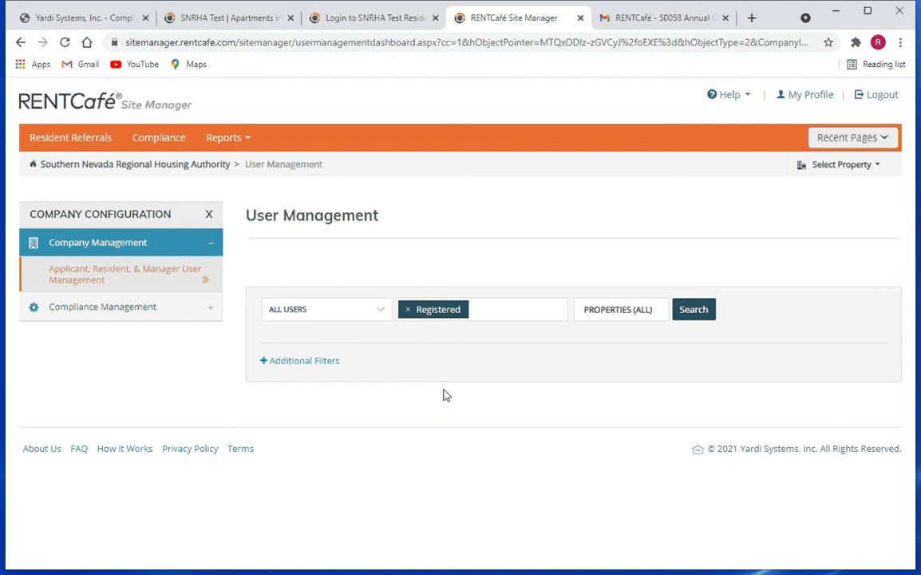
pyautogui.click(124, 309)
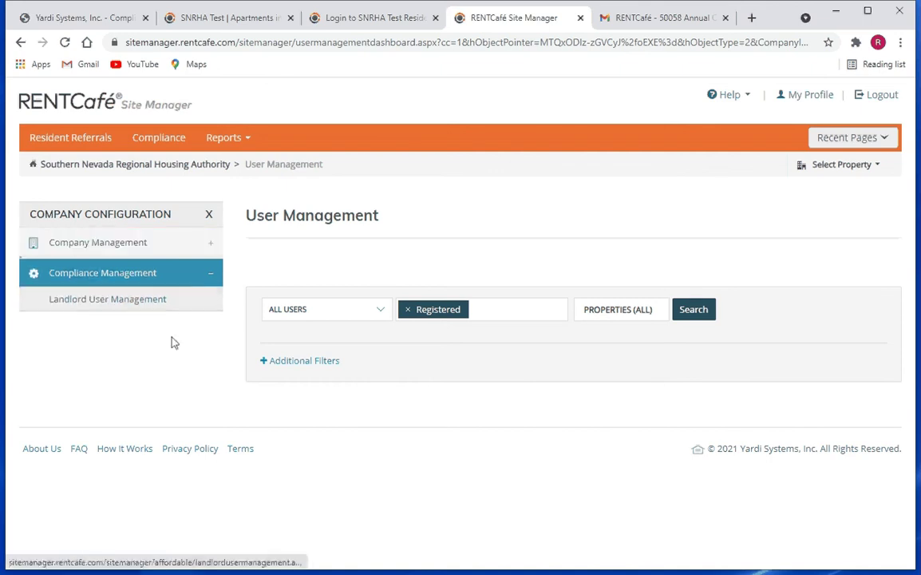
pyautogui.click(117, 310)
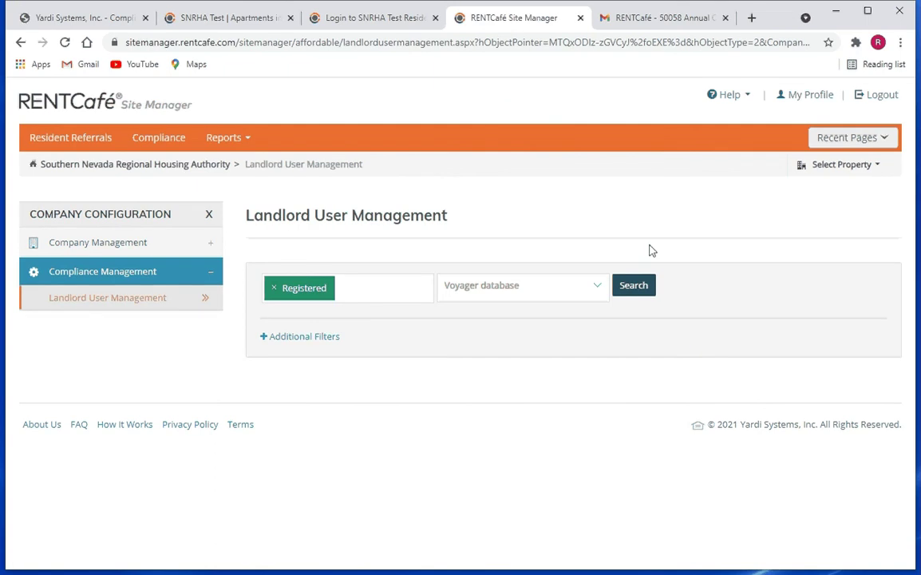
# Run the landlord search with the Registered filter and look over the resulting list
pyautogui.click(642, 293)
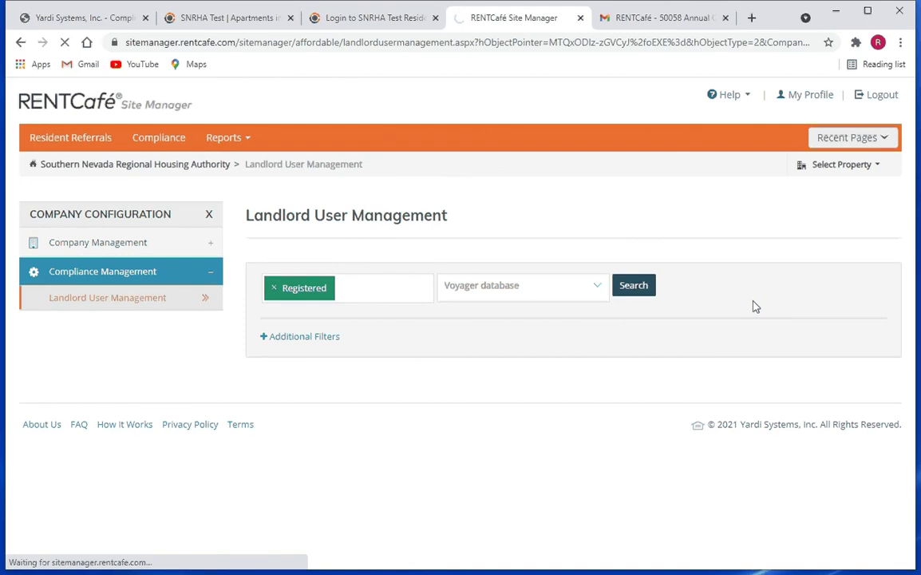
pyautogui.scroll(-3, 736, 373)
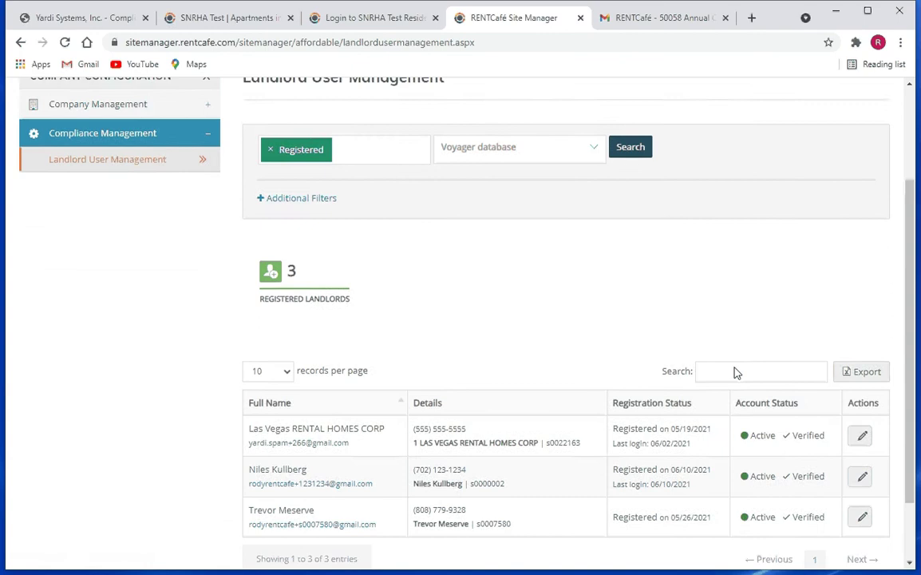
pyautogui.scroll(2, 734, 371)
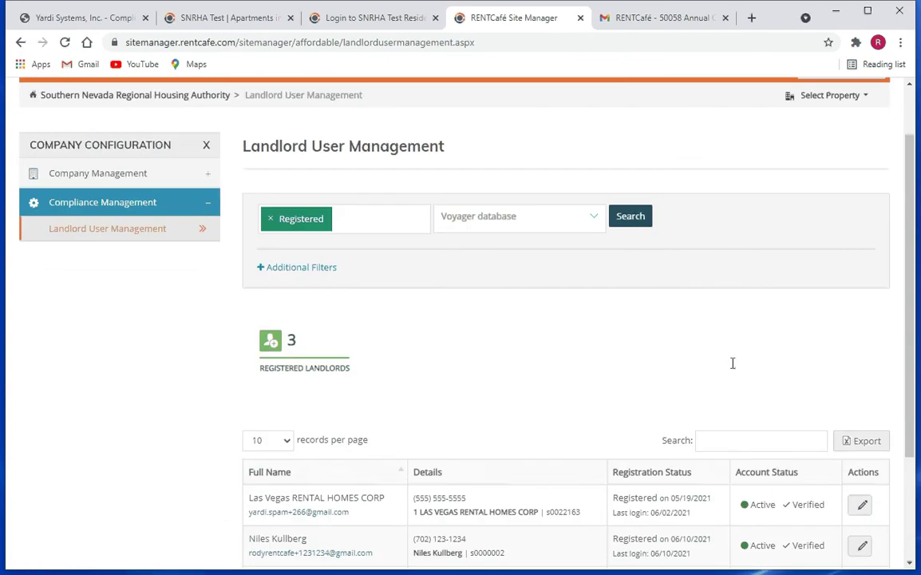
pyautogui.scroll(-1, 732, 365)
pyautogui.scroll(-1, 734, 369)
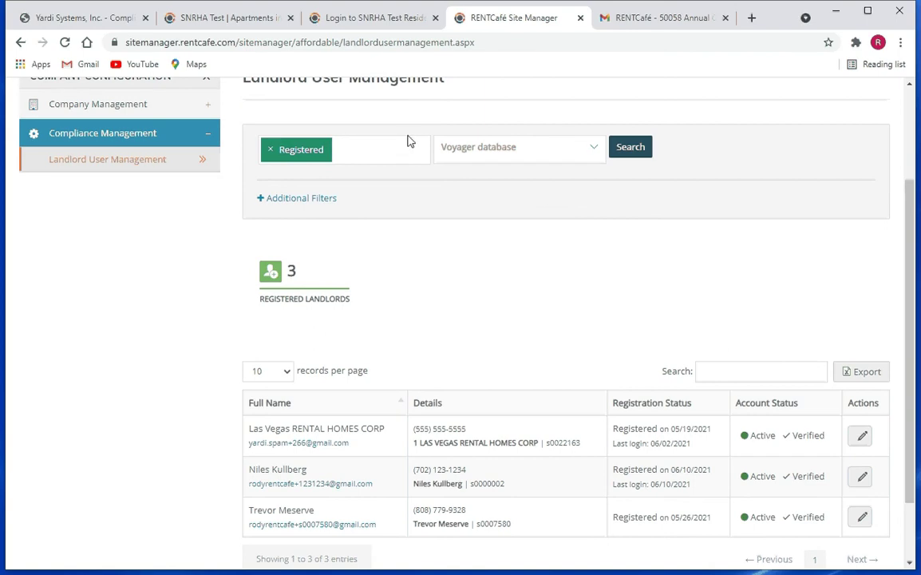
# Check the choices for registration status and Voyager database, and expand the additional landlord search filters
pyautogui.click(354, 150)
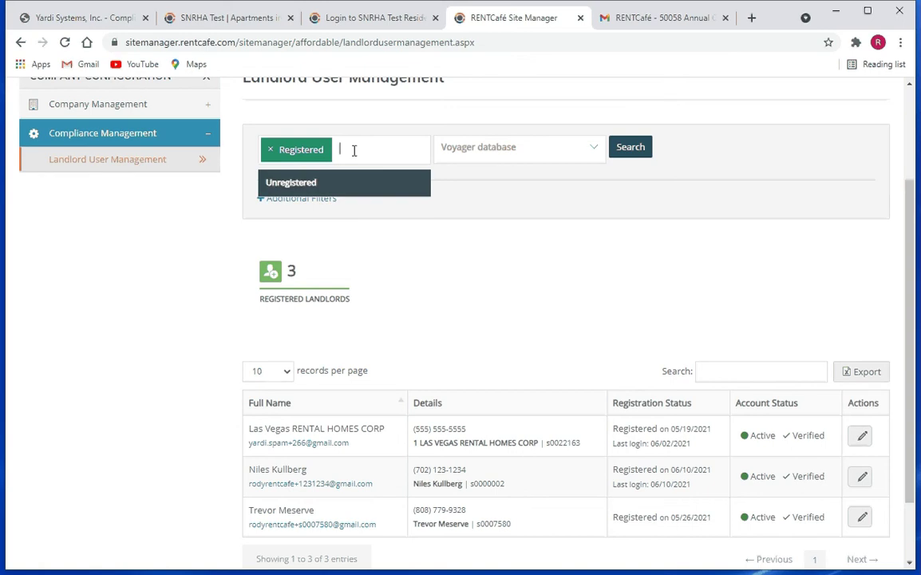
pyautogui.click(501, 216)
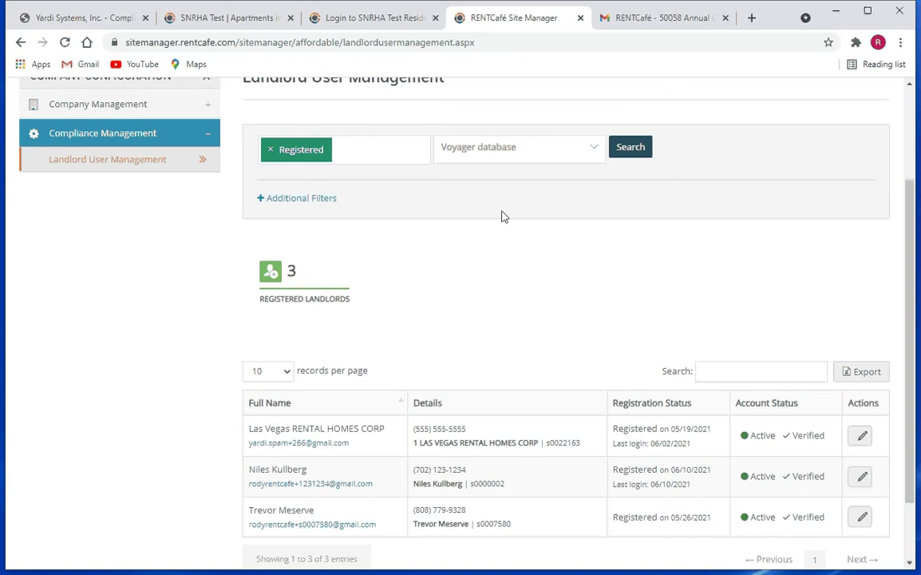
pyautogui.click(546, 157)
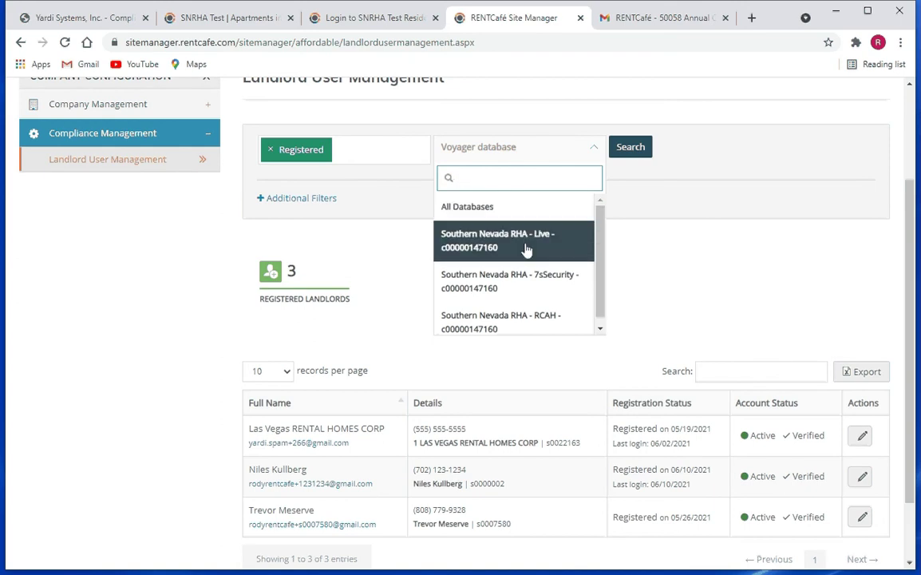
pyautogui.click(685, 249)
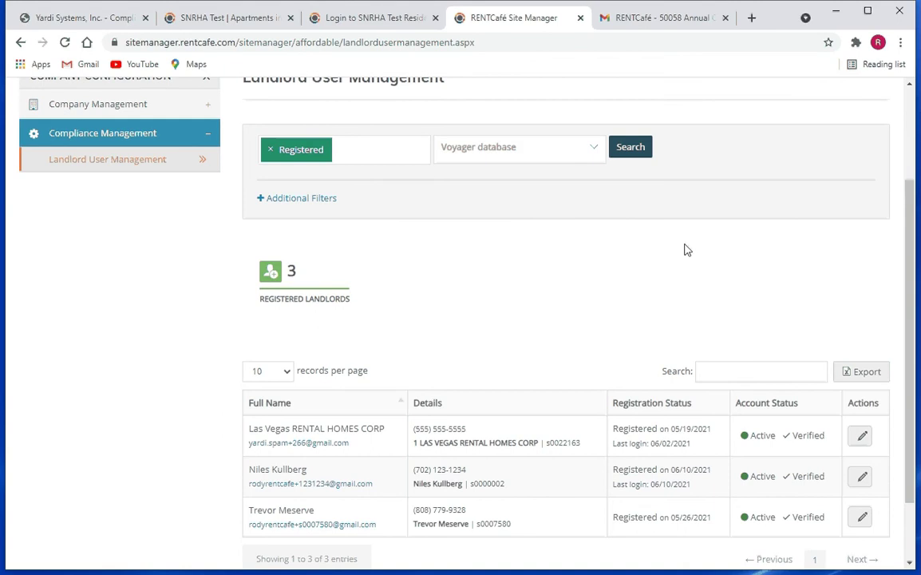
pyautogui.click(300, 202)
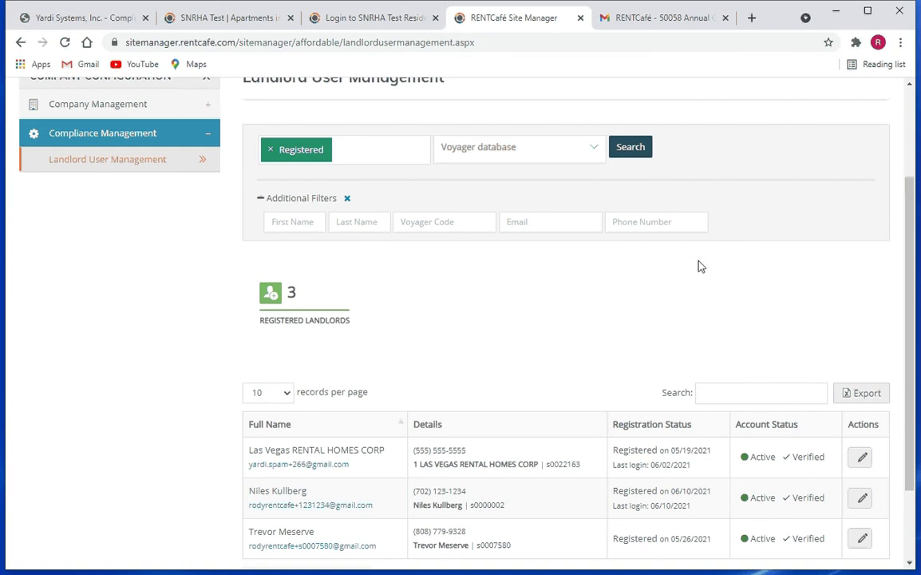
pyautogui.scroll(-1, 712, 279)
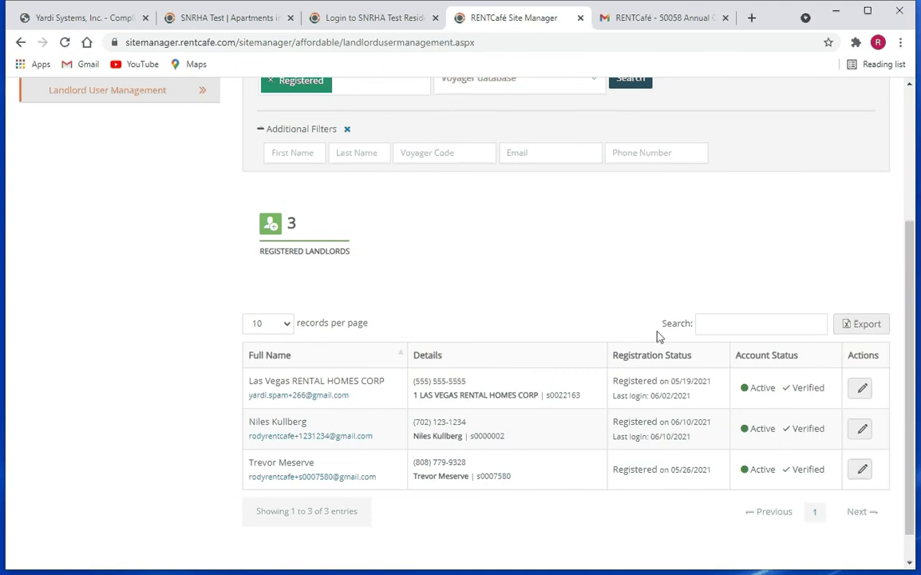
# Filter the landlord list by "Rental" and open the Las Vegas RENTAL HOMES CORP user record for editing
pyautogui.click(740, 321)
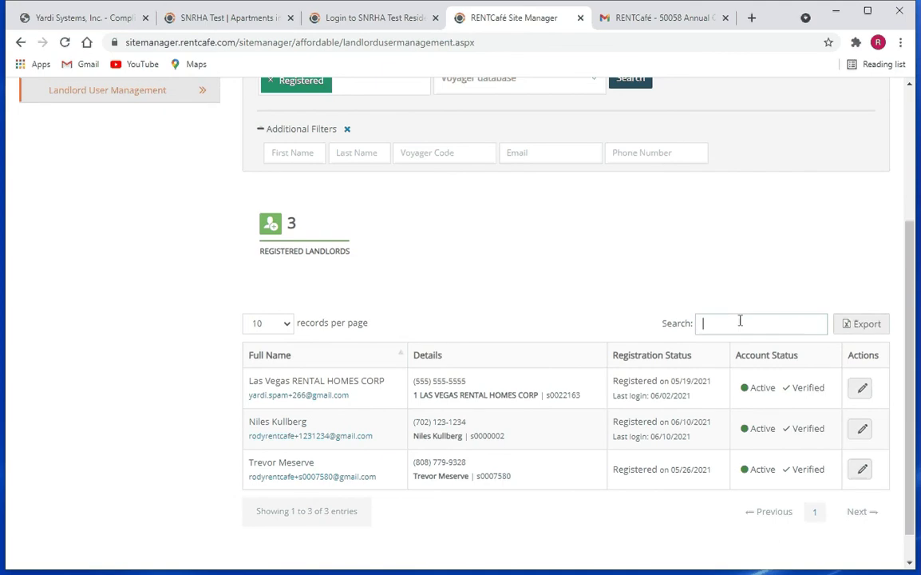
pyautogui.click(743, 252)
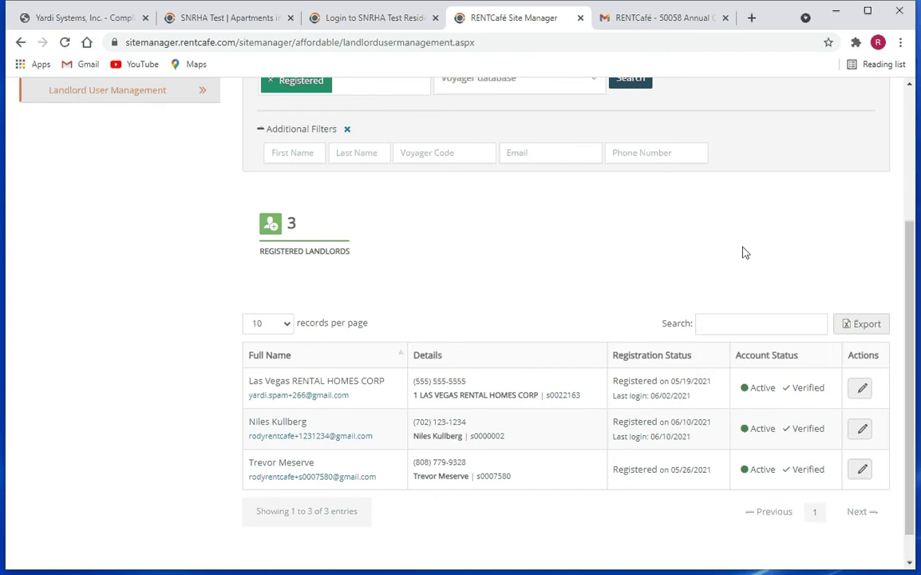
pyautogui.click(746, 323)
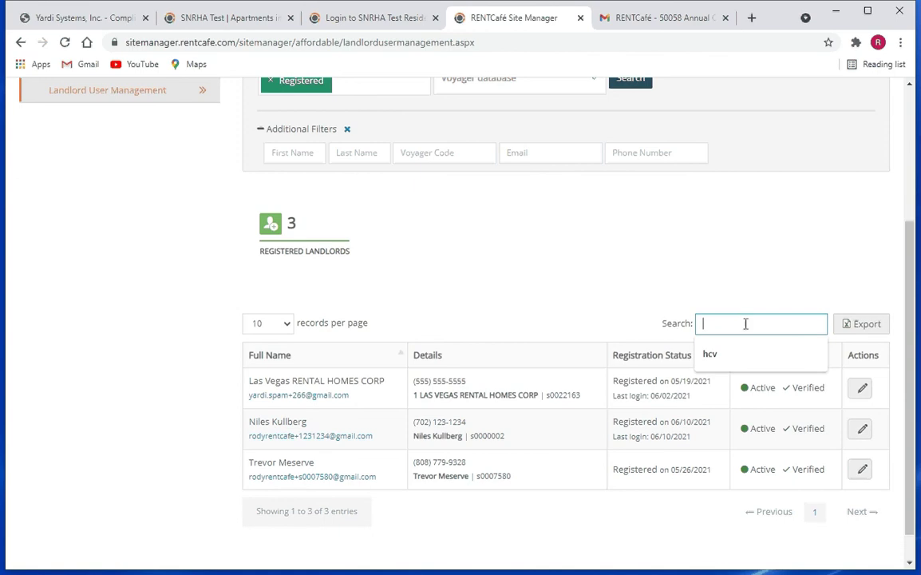
pyautogui.write('Rental')
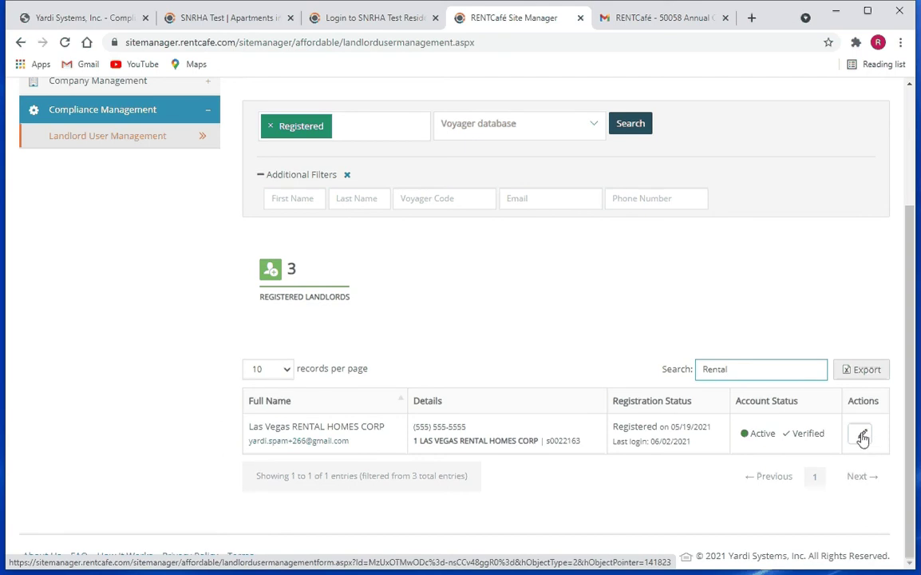
pyautogui.click(862, 436)
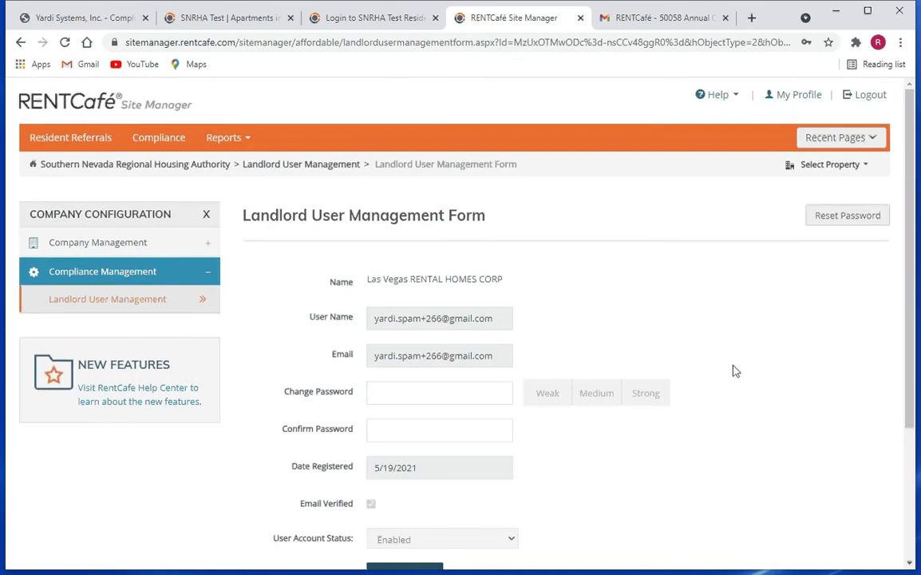
# Examine the landlord's user form, including the account details, password fields, account status and landlord profile options
pyautogui.scroll(-2, 735, 370)
pyautogui.scroll(-1, 733, 370)
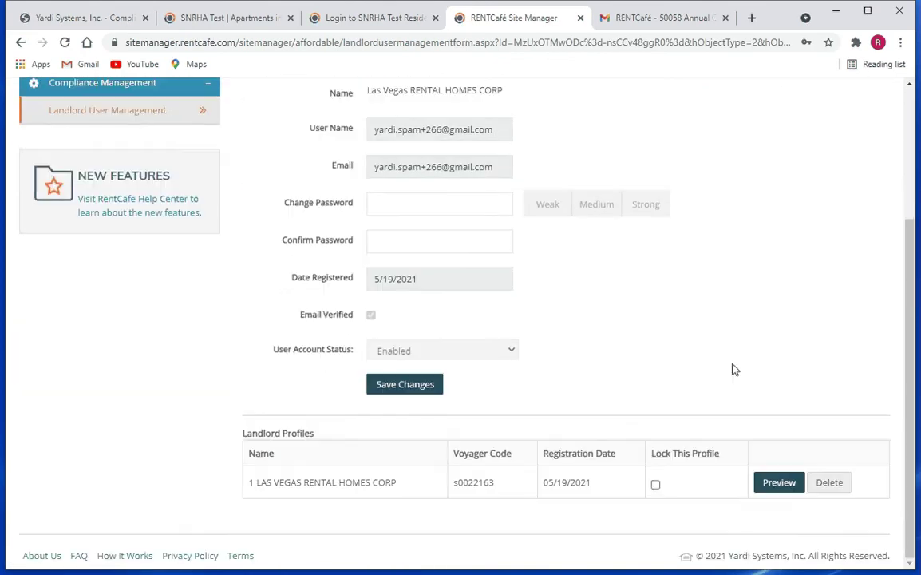
pyautogui.scroll(3, 735, 372)
pyautogui.scroll(-3, 750, 386)
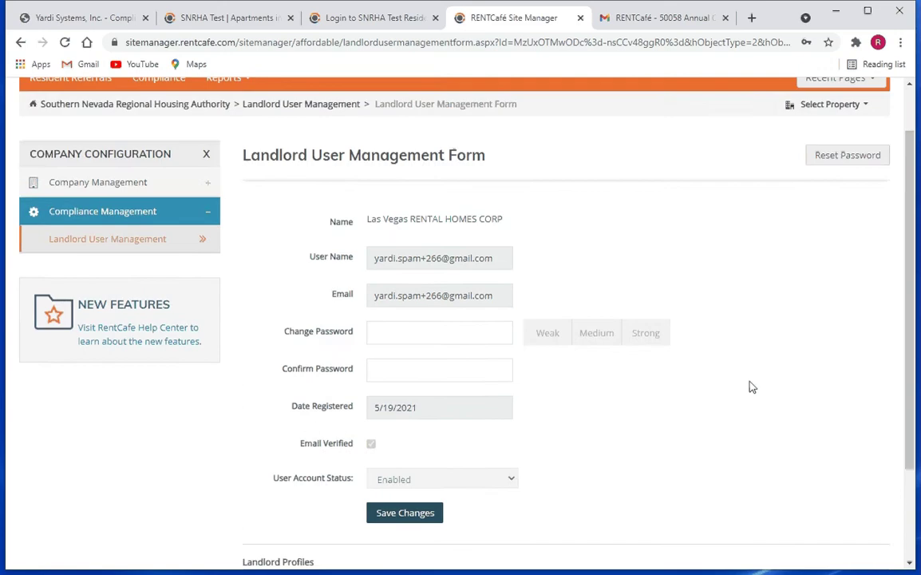
pyautogui.scroll(2, 750, 386)
pyautogui.scroll(1, 750, 386)
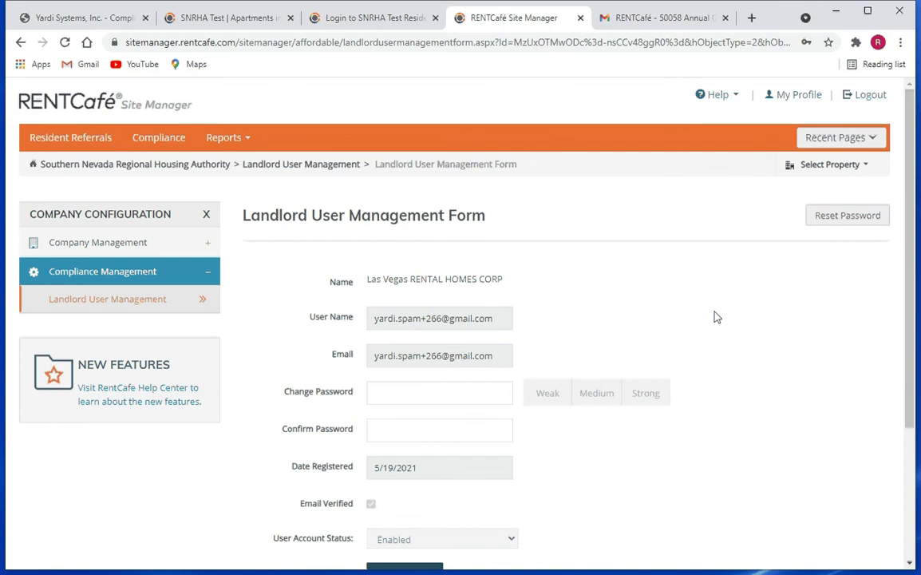
pyautogui.scroll(-3, 797, 309)
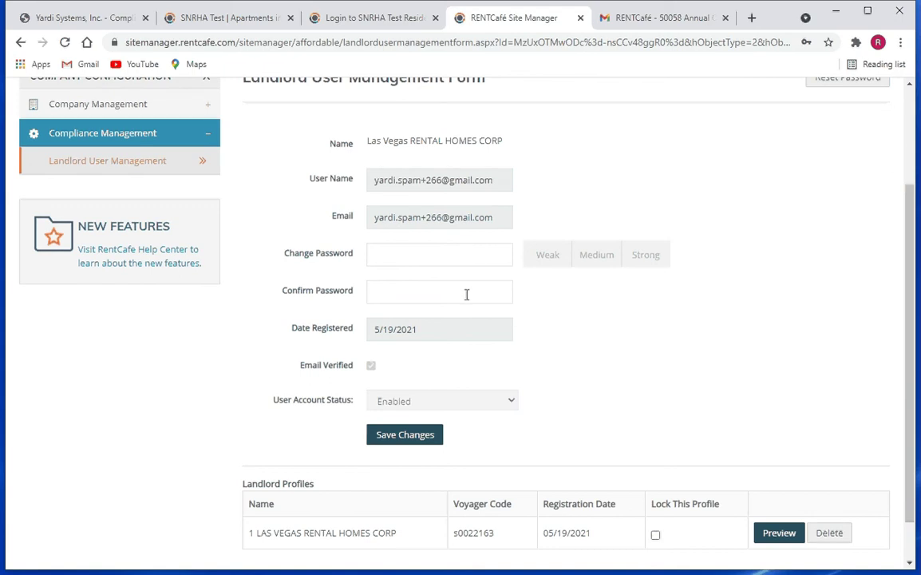
pyautogui.click(467, 254)
pyautogui.click(613, 332)
pyautogui.scroll(-1, 646, 344)
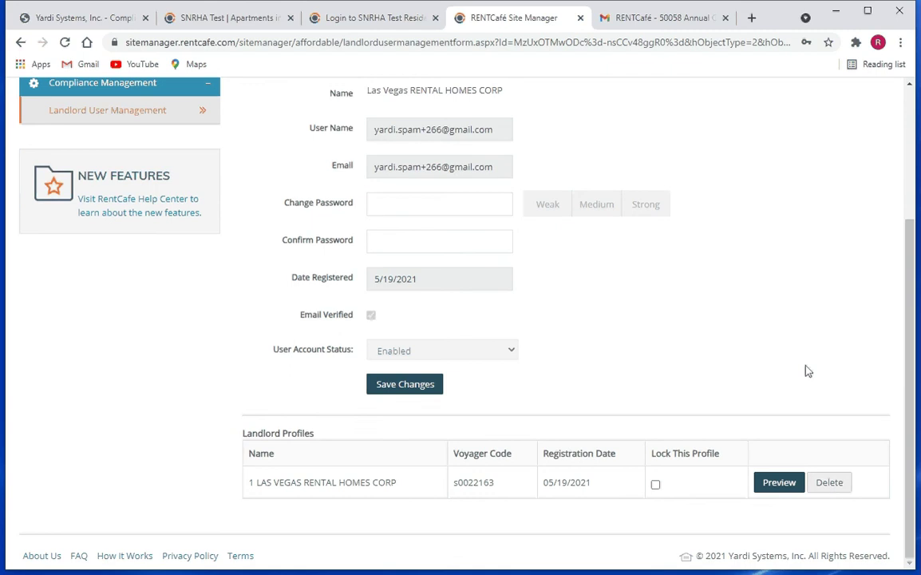
pyautogui.scroll(3, 804, 371)
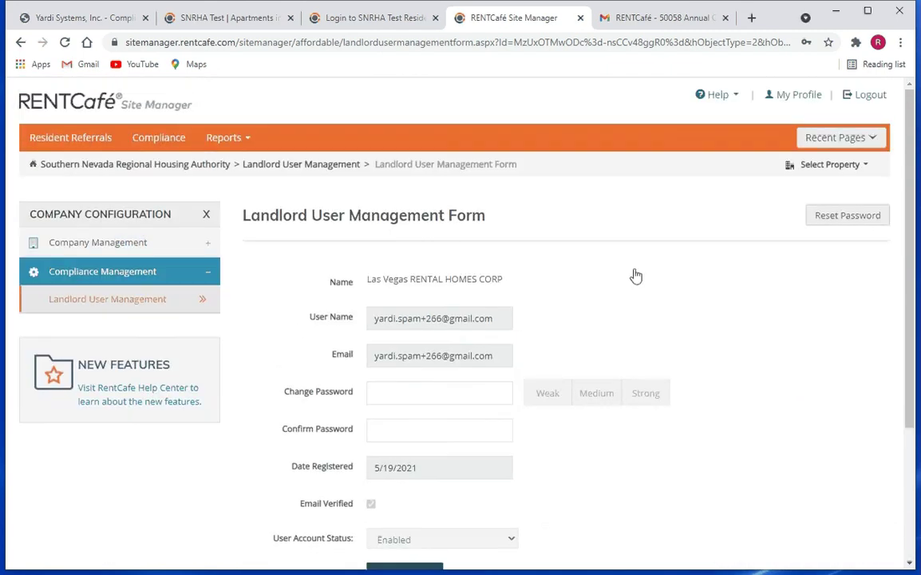
# Return to the Landlord User Management list and look through the registered landlords again
pyautogui.click(92, 304)
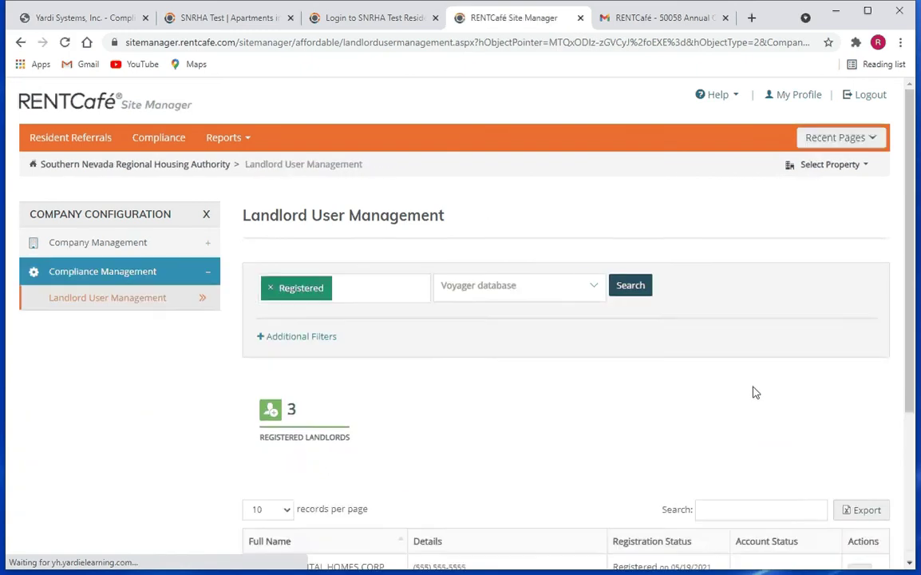
pyautogui.scroll(-2, 750, 390)
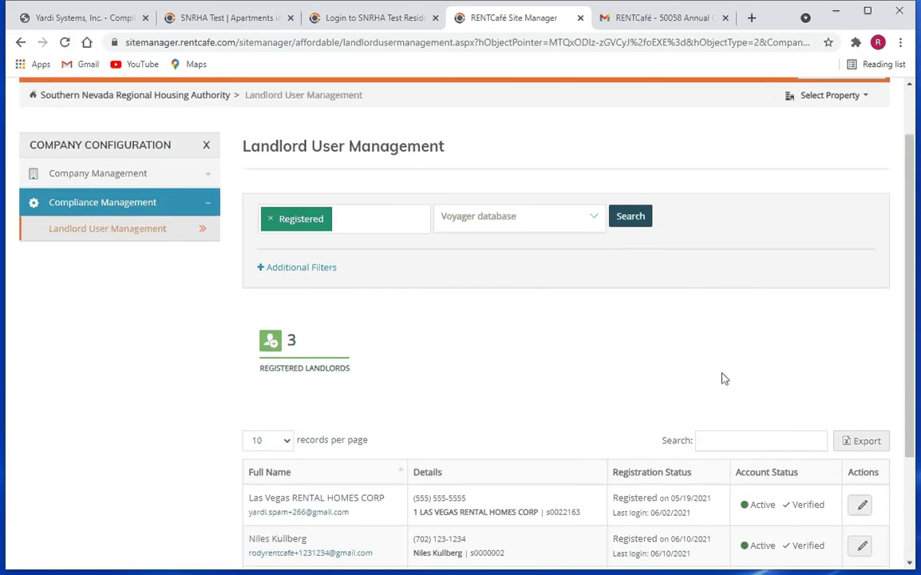
pyautogui.scroll(-1, 680, 370)
pyautogui.scroll(-1, 682, 367)
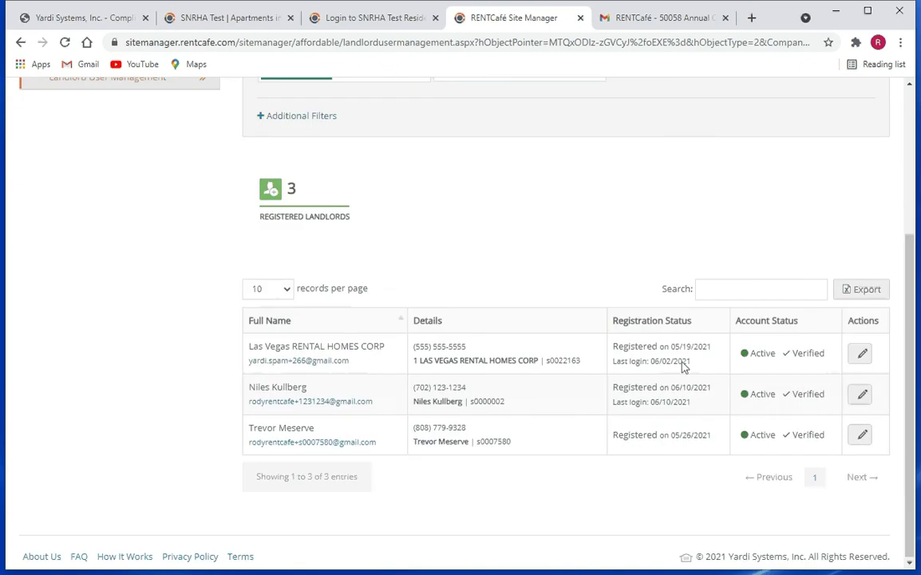
pyautogui.scroll(2, 683, 365)
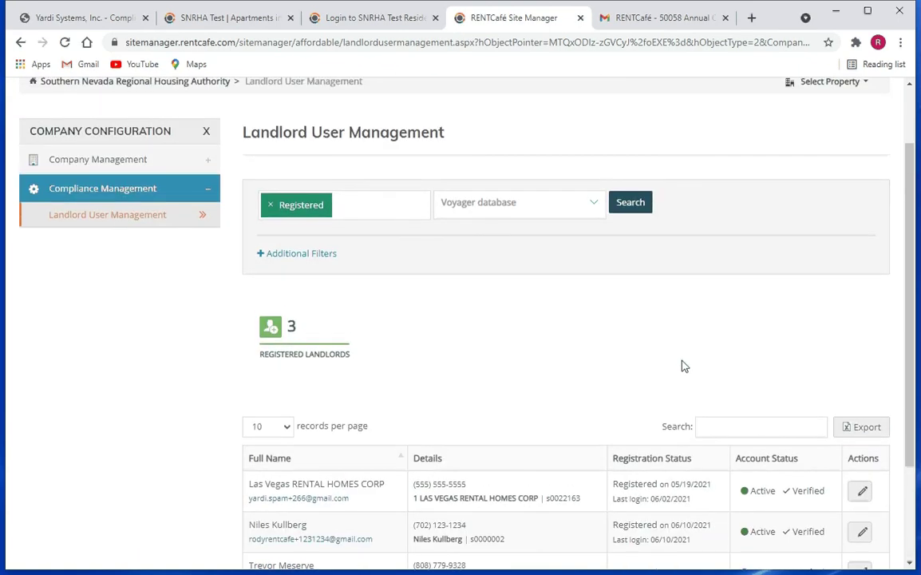